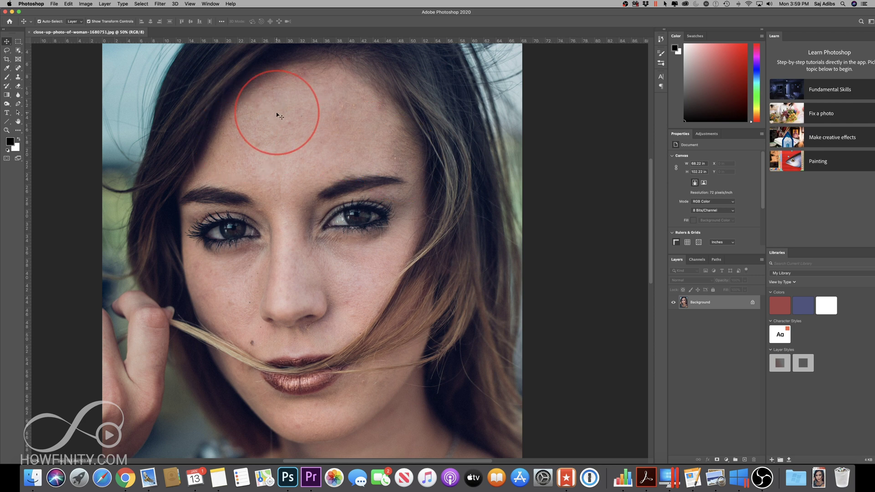
Step: Choose the Spot Healing Brush from the healing tools and set its Type to Content-Aware
scroll(276, 113, left, 3)
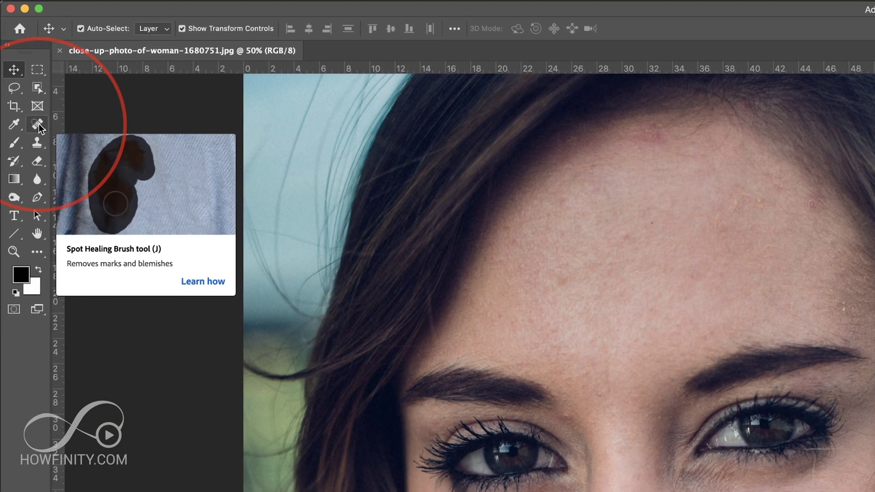
click(19, 69)
right_click(39, 126)
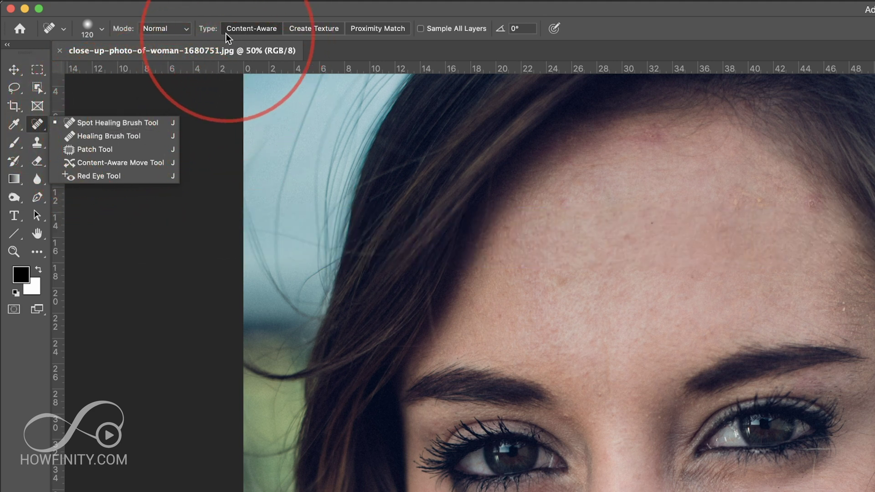
click(258, 29)
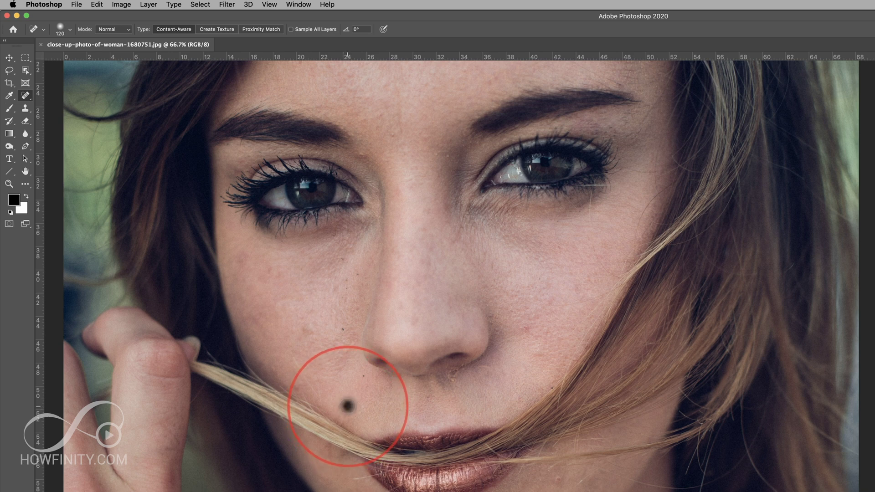
Step: Heal the dark mole below the nose, toggling undo/redo to compare before and after
click(347, 405)
key(super+z)
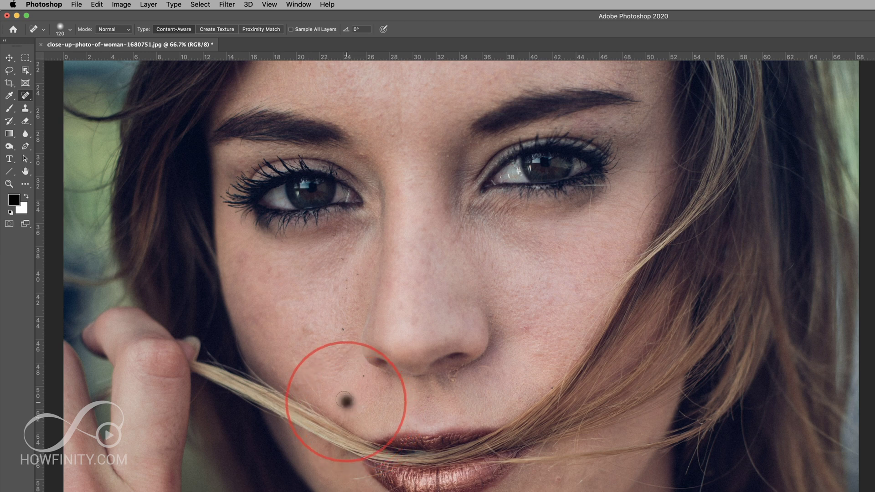
key(super+shift+z)
key(super+z)
key(super+shift+z)
key(super+z)
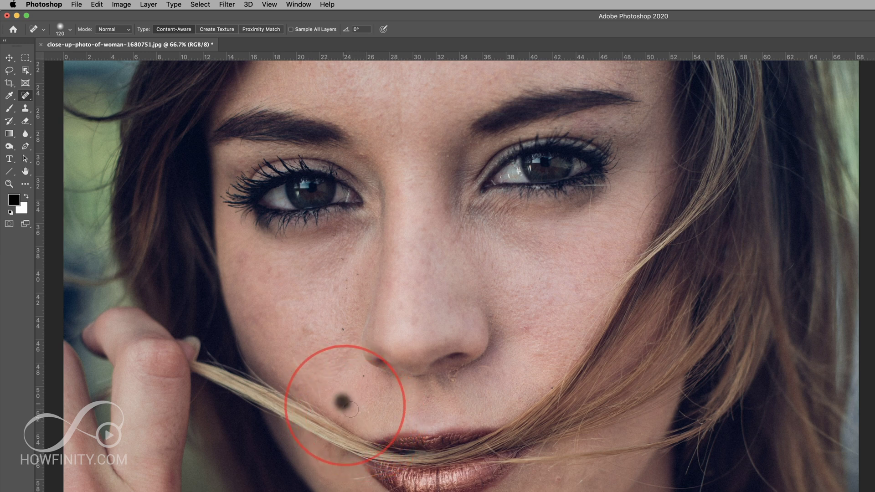
key(super+shift+z)
Step: Heal the small spots beside the nose, under the eye and along the cheek
scroll(358, 422, up, 2)
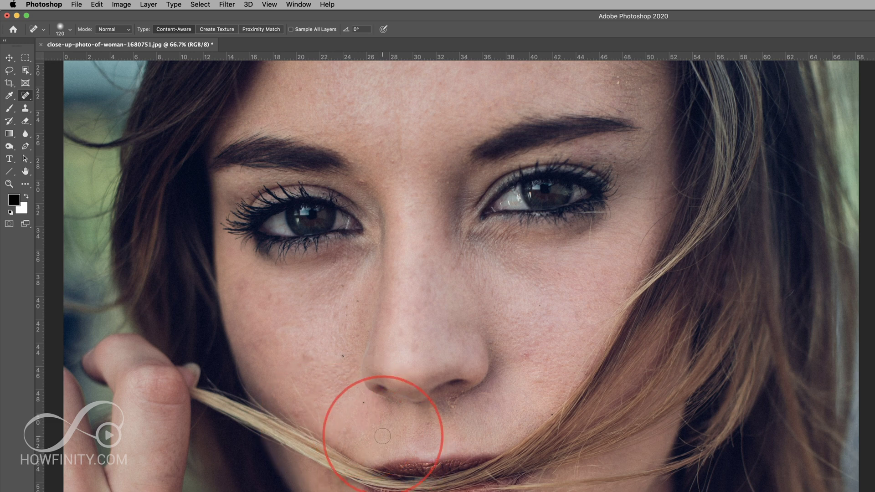
click(345, 356)
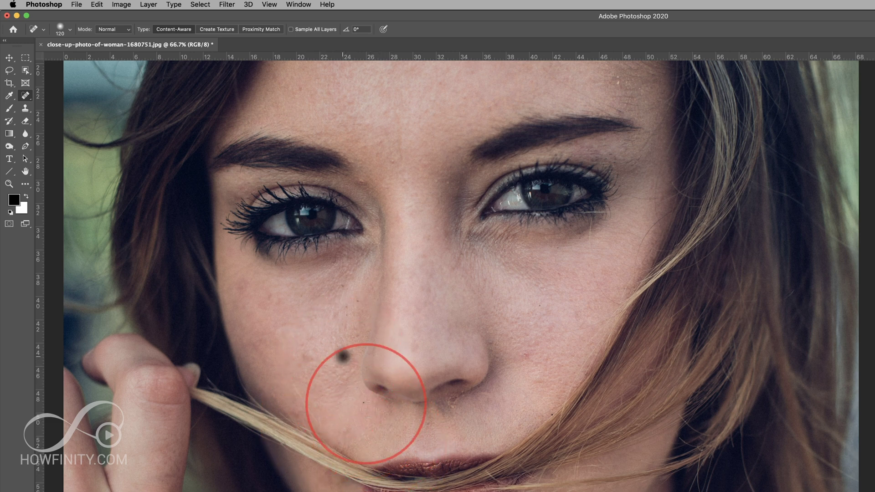
click(367, 404)
click(356, 297)
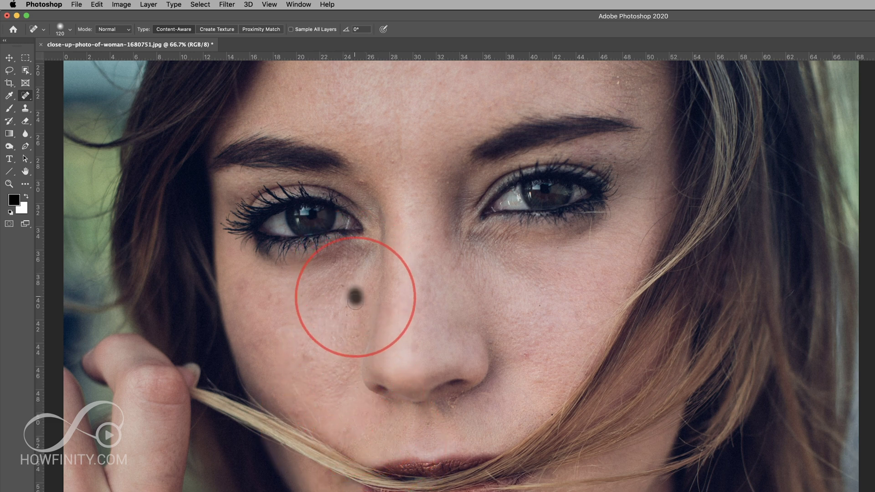
drag(346, 286, 345, 318)
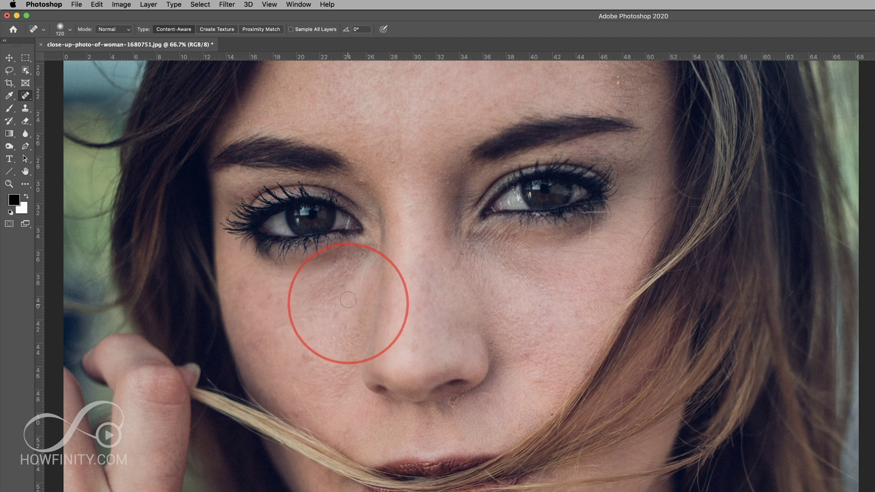
drag(299, 361, 318, 354)
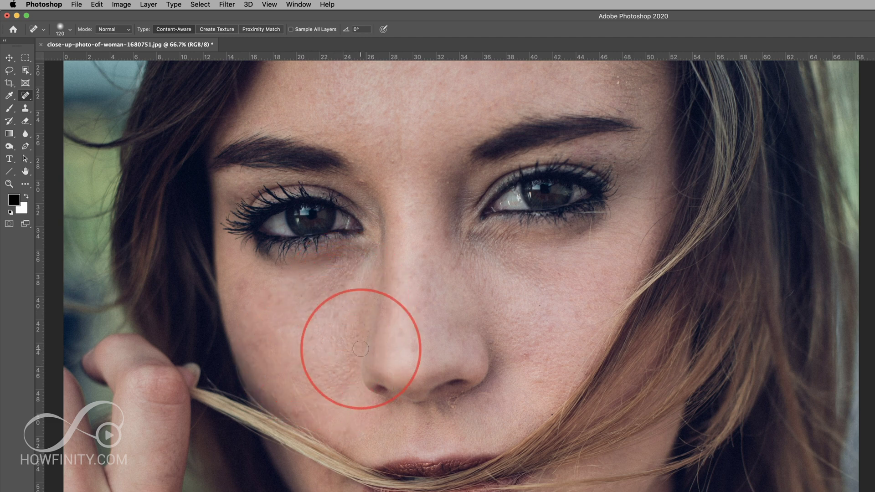
Step: Heal the forehead mole and blemishes, then more spots beneath the eyes
scroll(414, 338, up, 5)
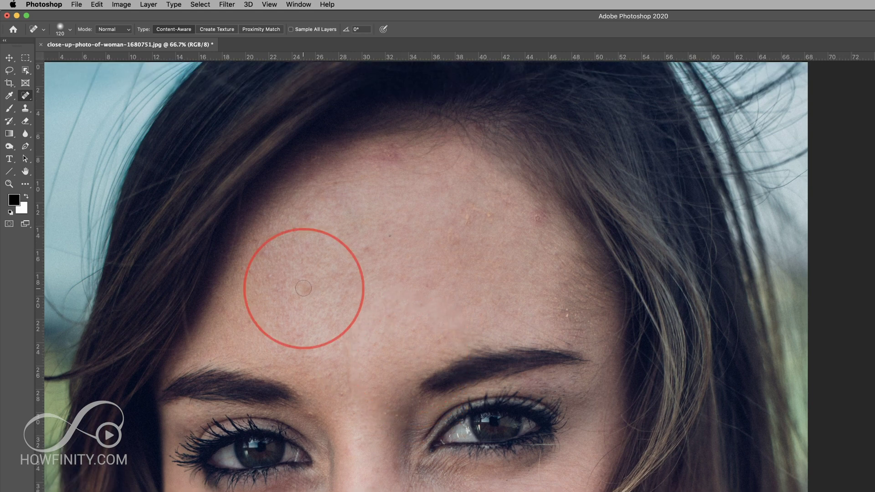
click(309, 287)
key(ctrl+z)
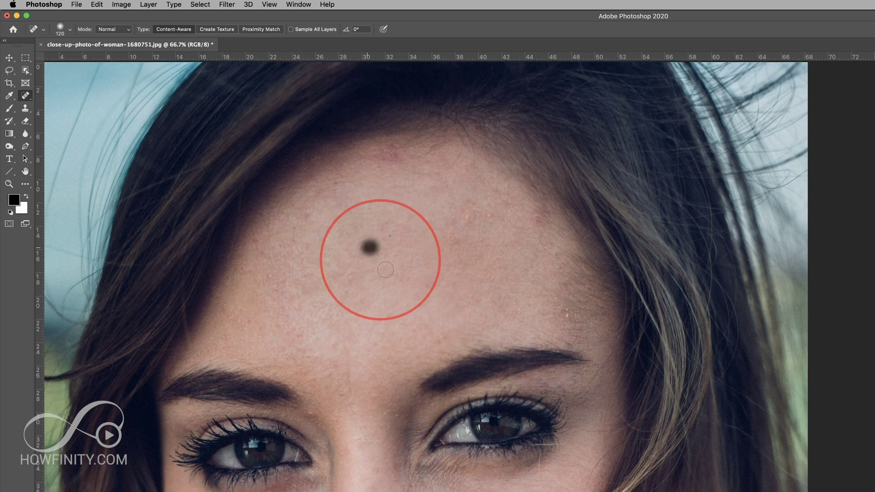
click(371, 264)
drag(456, 210, 511, 211)
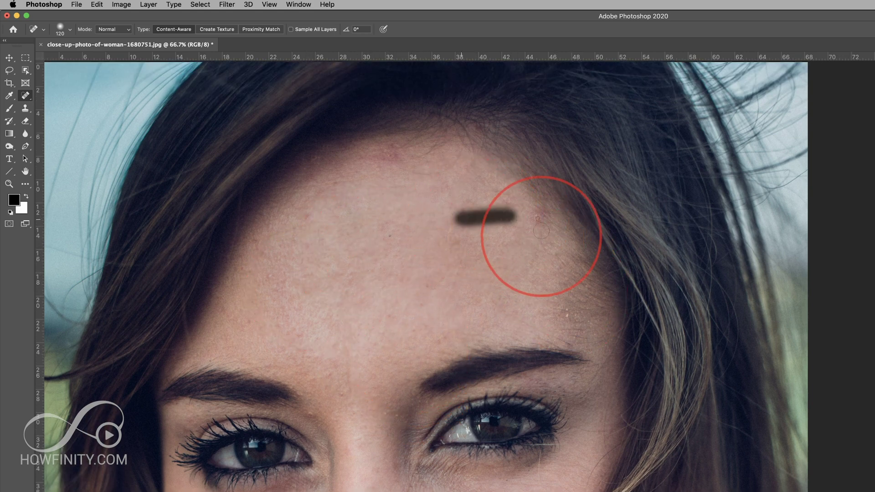
click(536, 214)
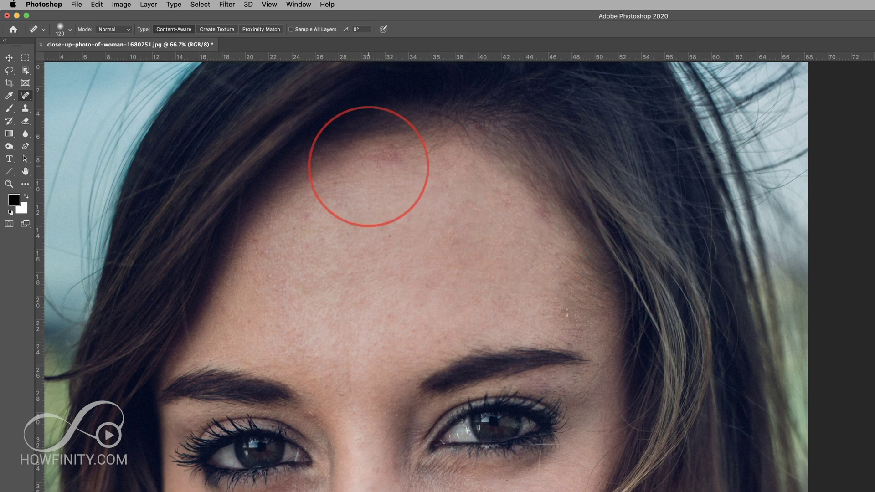
drag(371, 139, 418, 151)
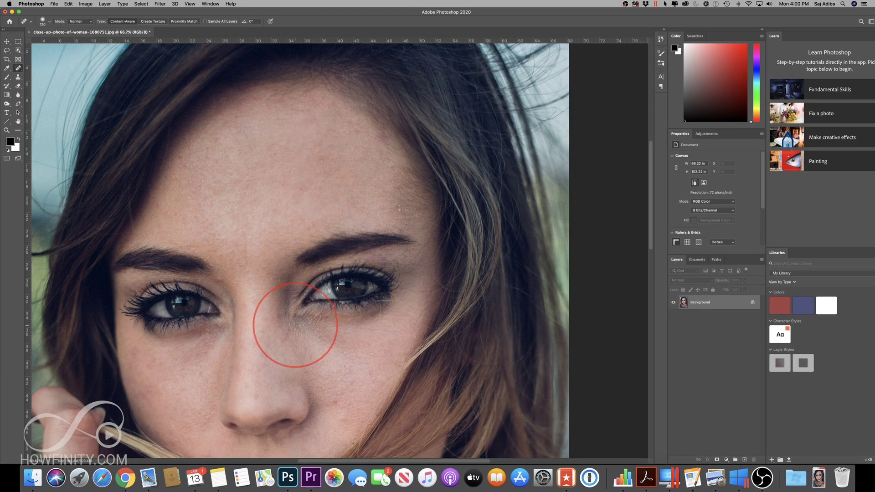
drag(297, 321, 323, 324)
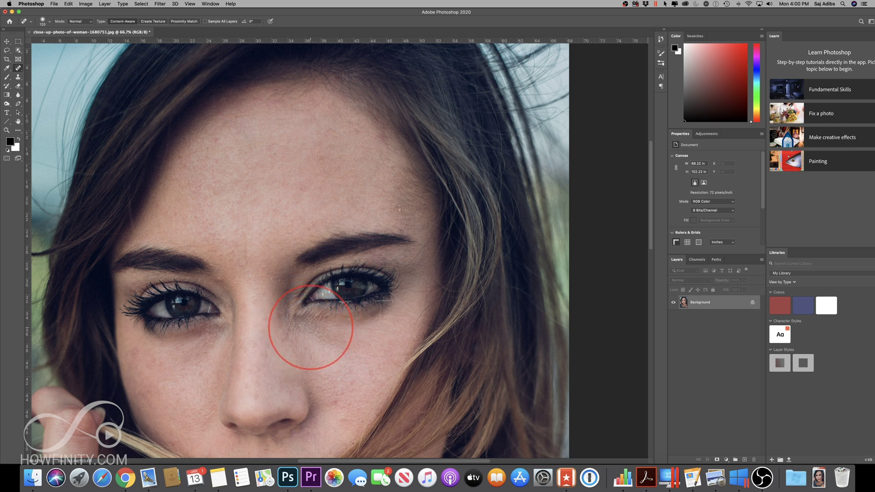
mouse_move(375, 331)
mouse_down()
mouse_move(407, 331)
mouse_move(397, 336)
mouse_up()
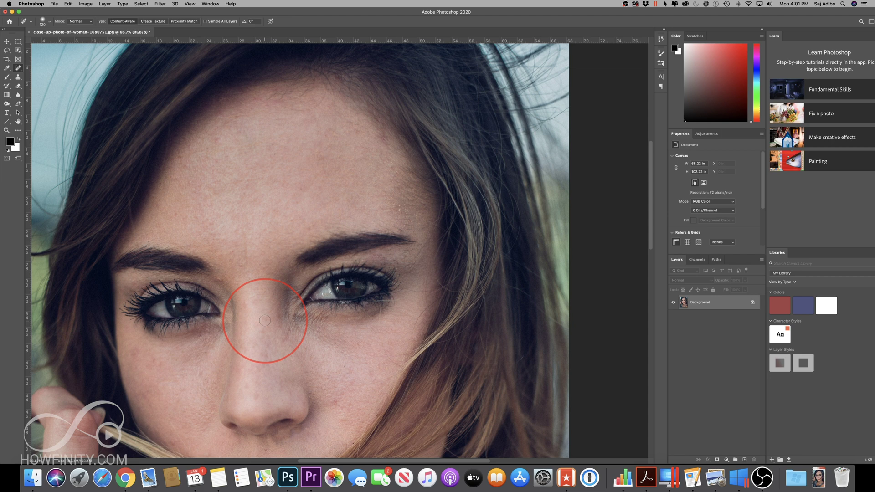
key(super+minus)
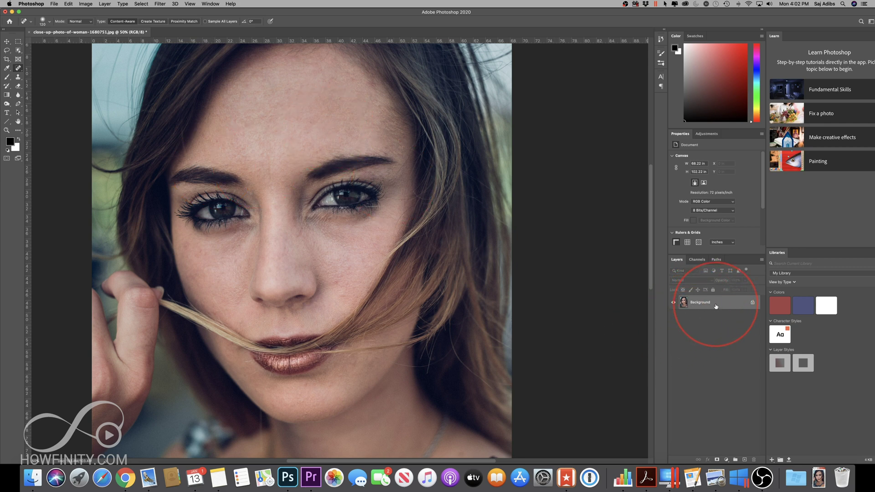
Step: Duplicate the photo layer, invert it, and set its blend mode to Vivid Light
key(super+j)
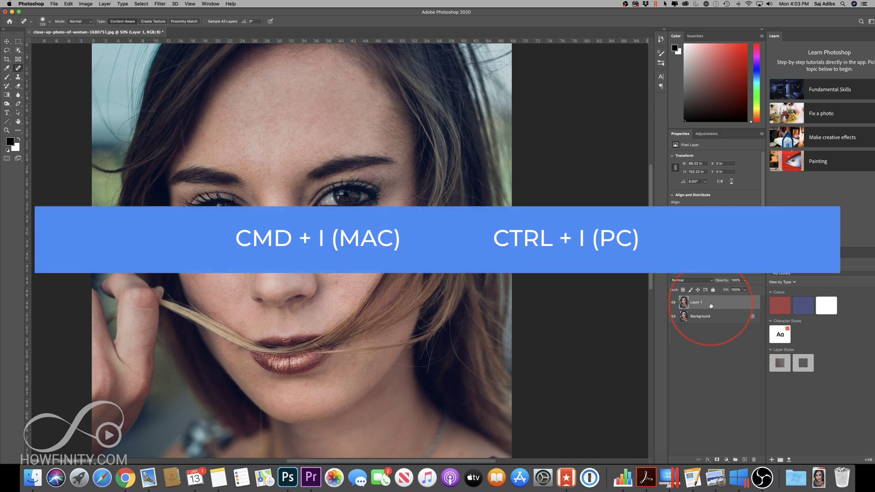
key(super+i)
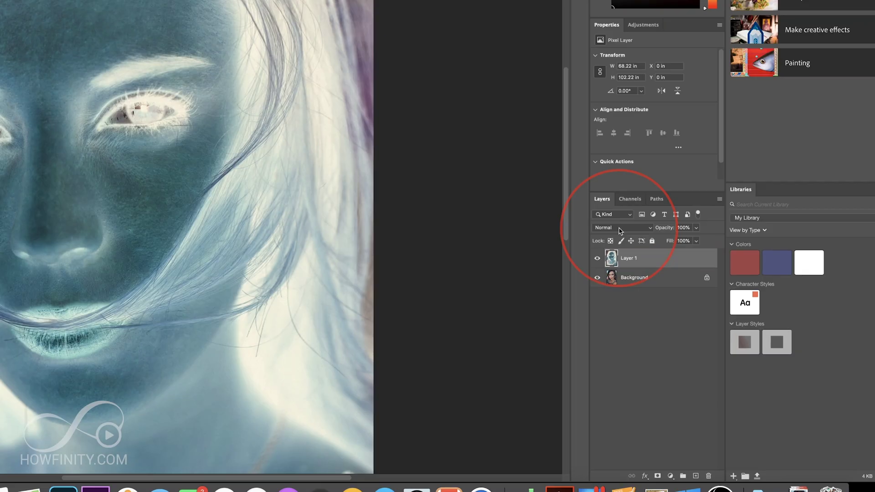
click(680, 281)
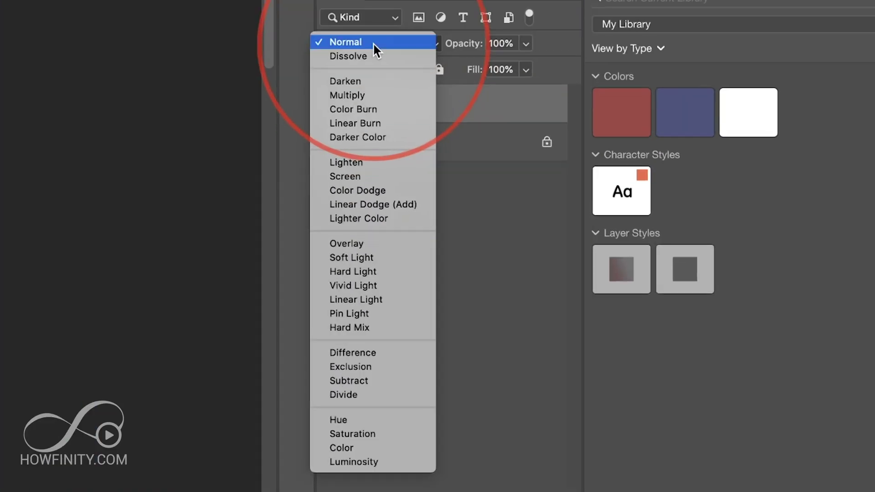
click(360, 284)
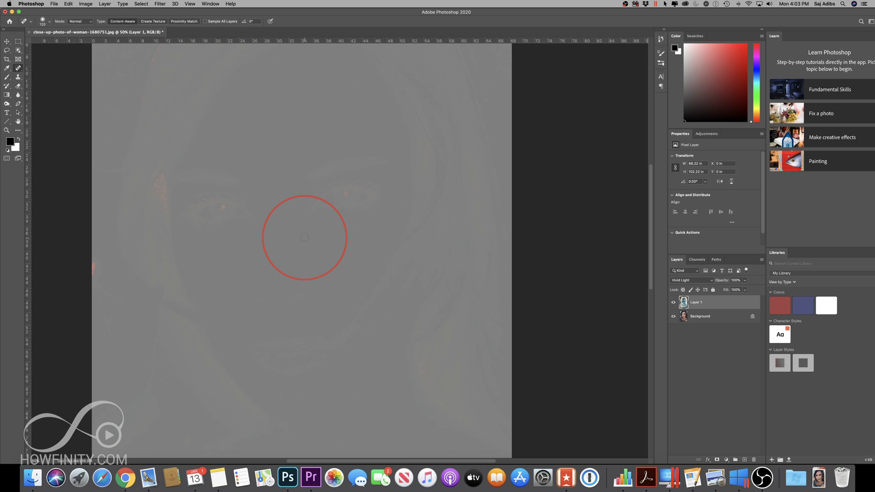
Step: Open the Filter > Other > High Pass settings for Layer 1 at a 24-pixel radius
click(158, 5)
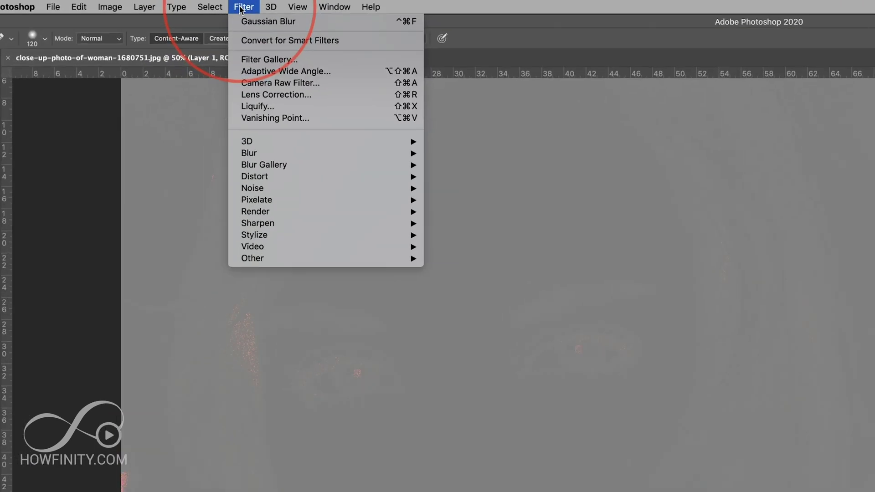
mouse_move(162, 145)
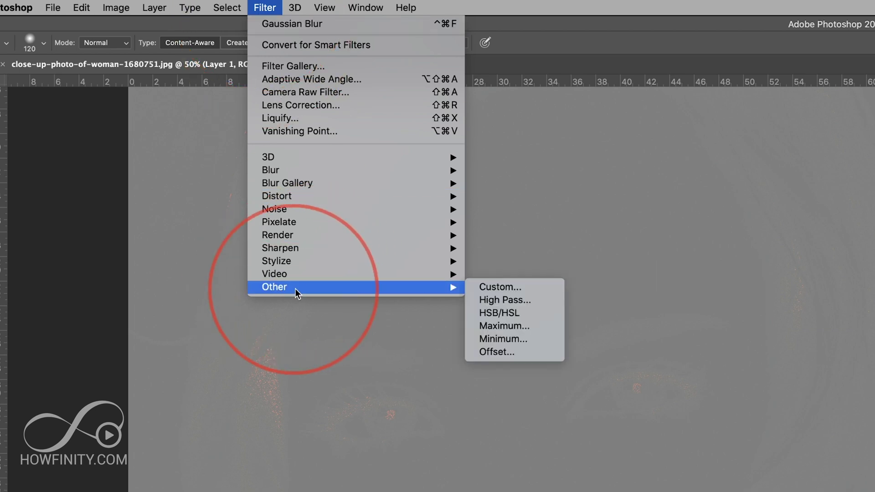
click(508, 301)
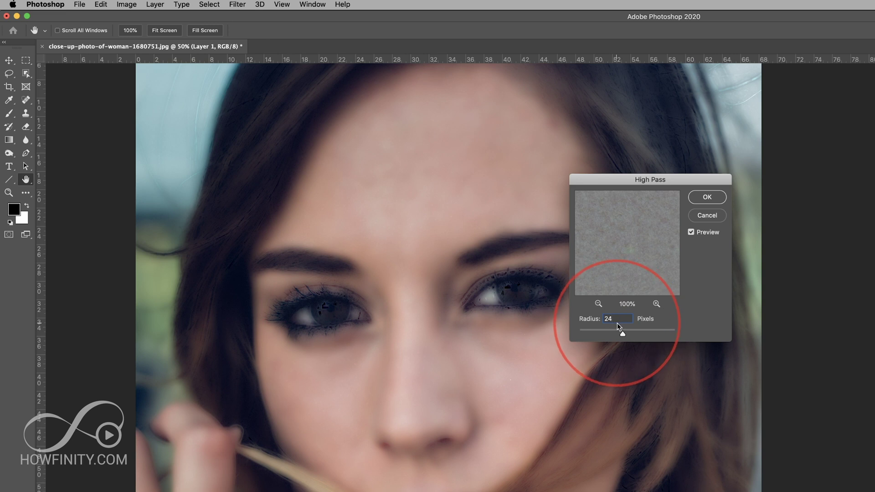
Step: Apply the High Pass, then a 79.5-pixel Gaussian Blur to Layer 1
click(707, 197)
key(j)
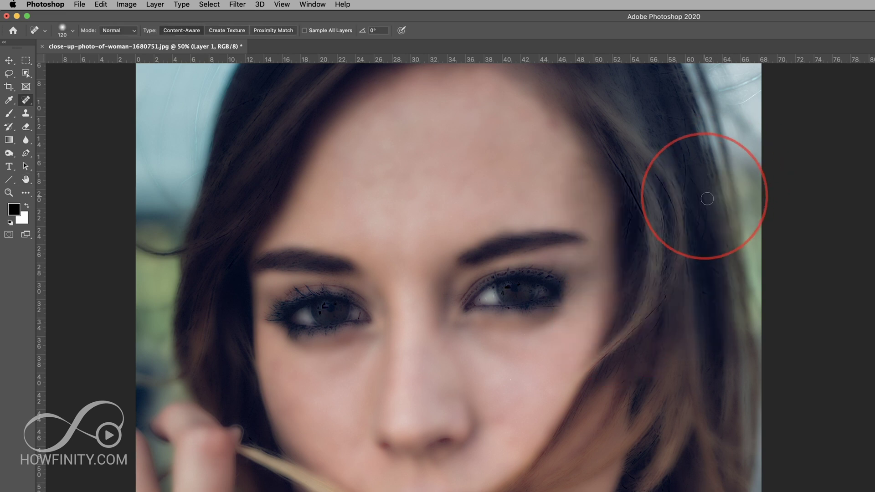
click(240, 4)
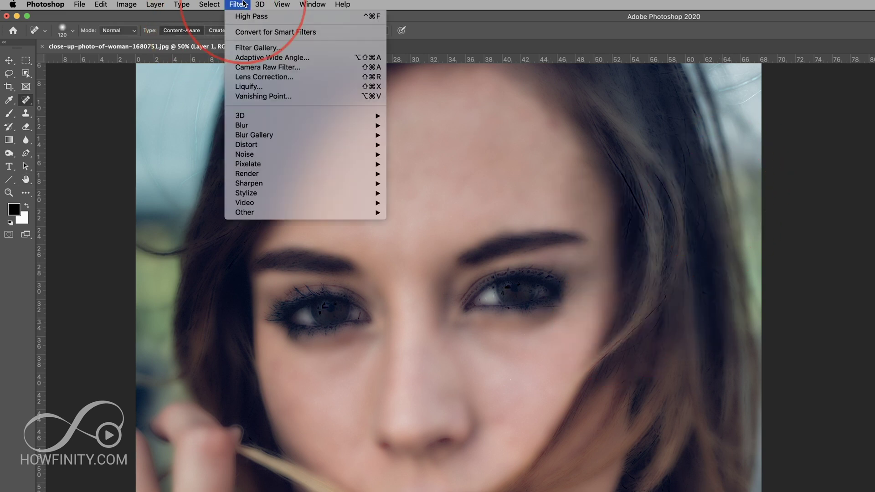
mouse_move(256, 125)
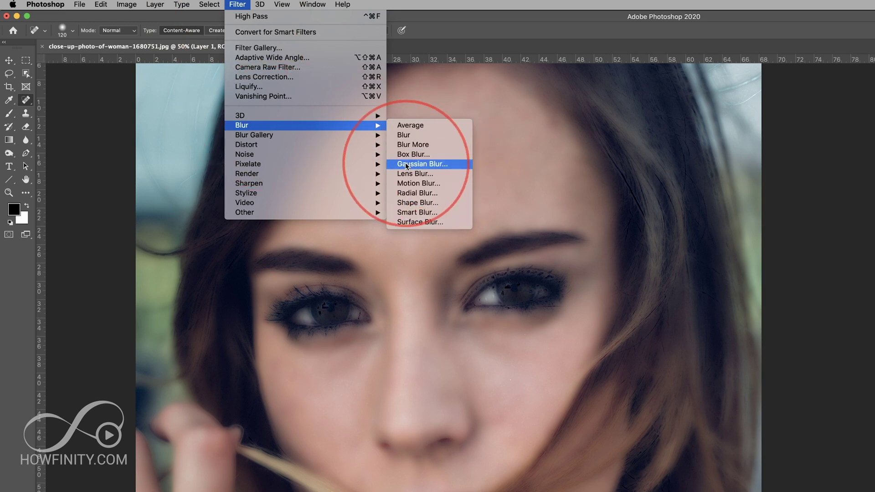
click(434, 164)
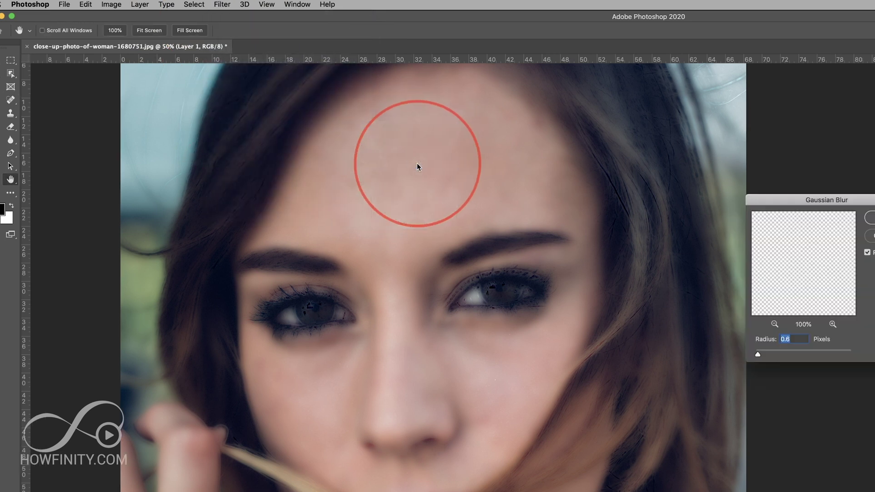
drag(832, 200, 719, 209)
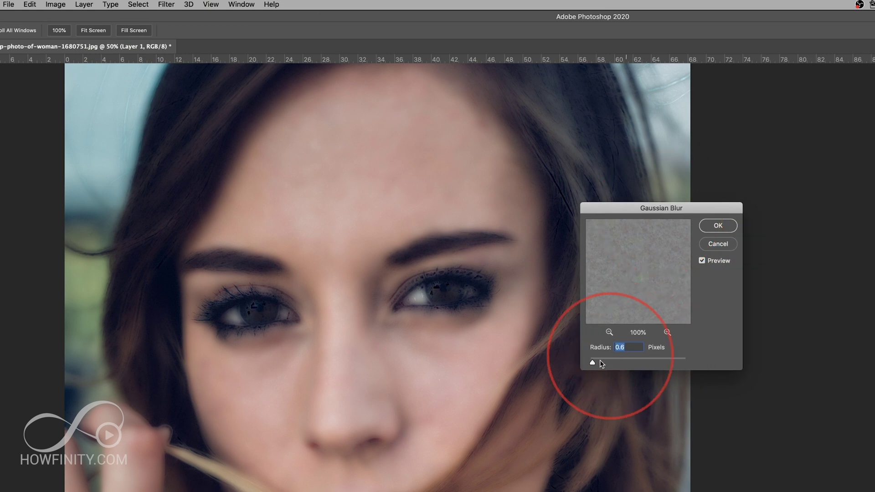
drag(595, 361, 590, 364)
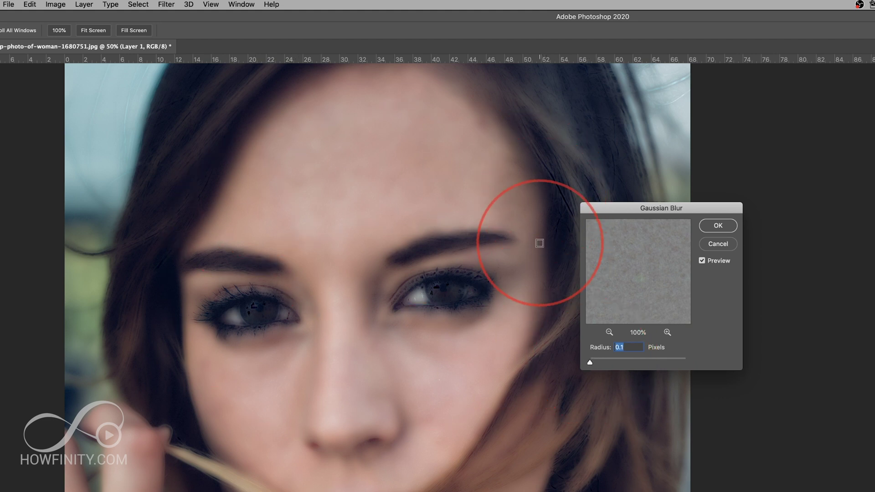
click(647, 361)
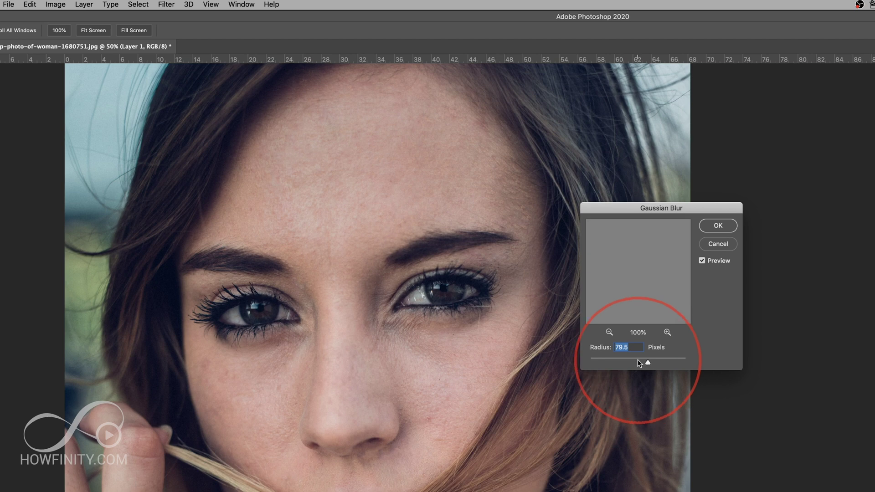
key(Return)
key(j)
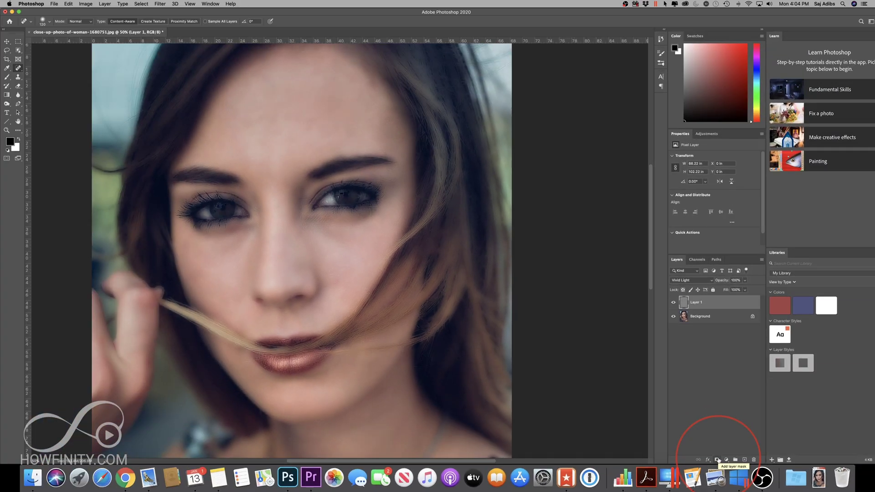
Step: Add a black hide-all layer mask to Layer 1 by Alt-clicking Add Layer Mask
alt+click(718, 460)
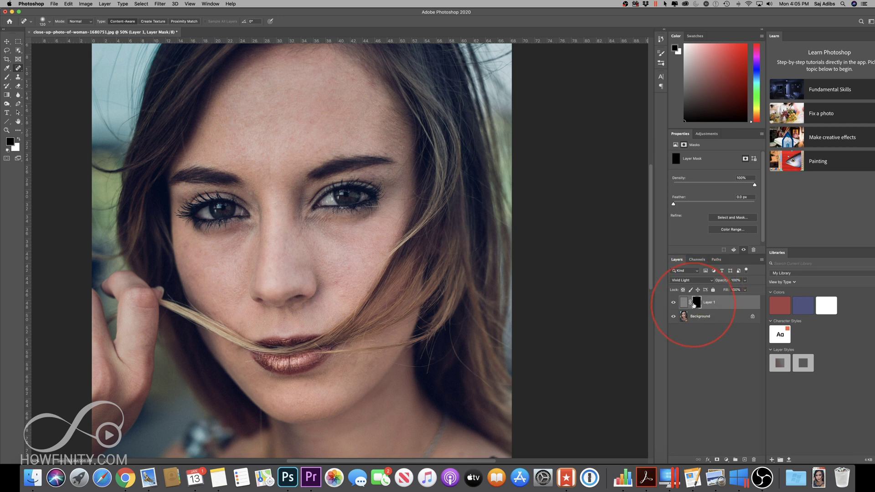
Step: Switch to the Brush tool with a soft round tip enlarged to 396 px
click(6, 77)
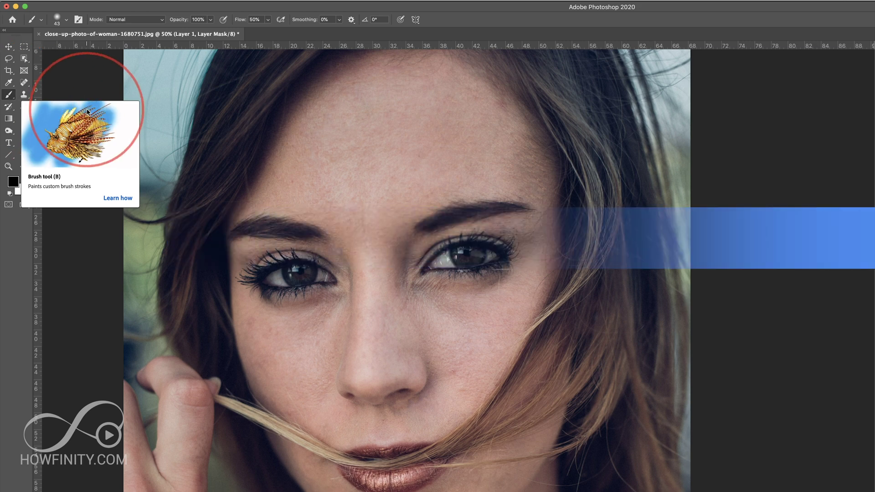
click(67, 20)
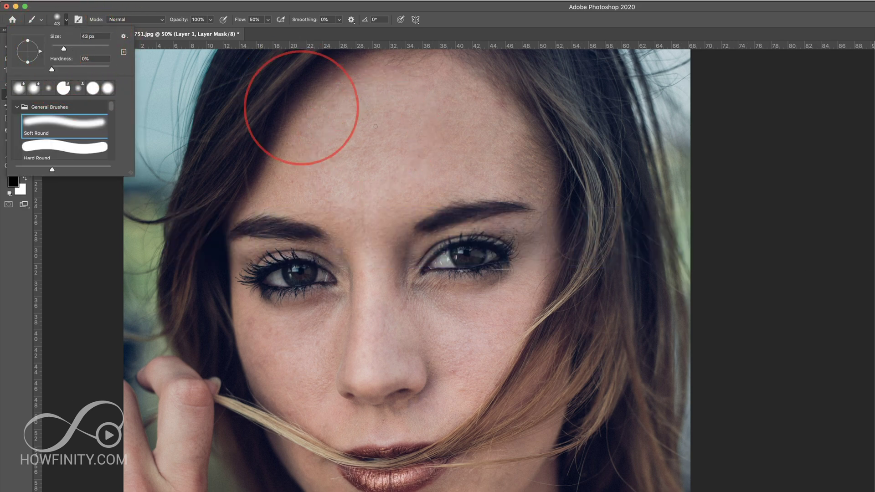
drag(63, 49, 100, 48)
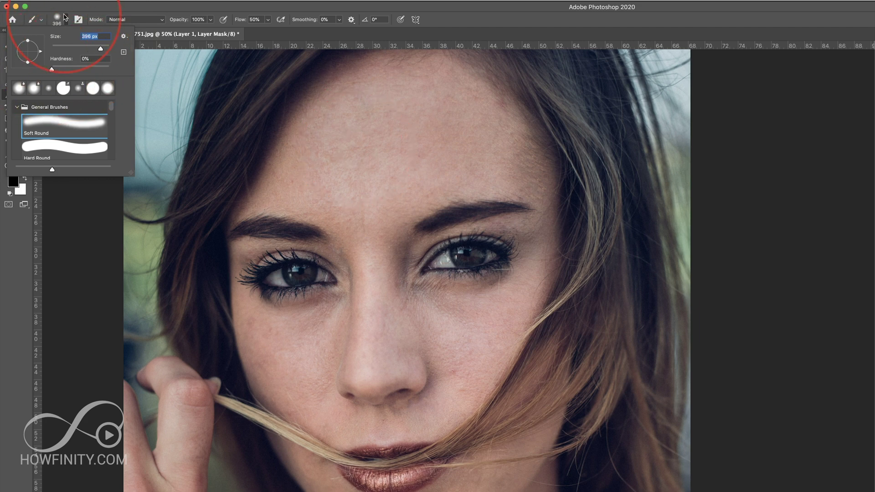
click(69, 23)
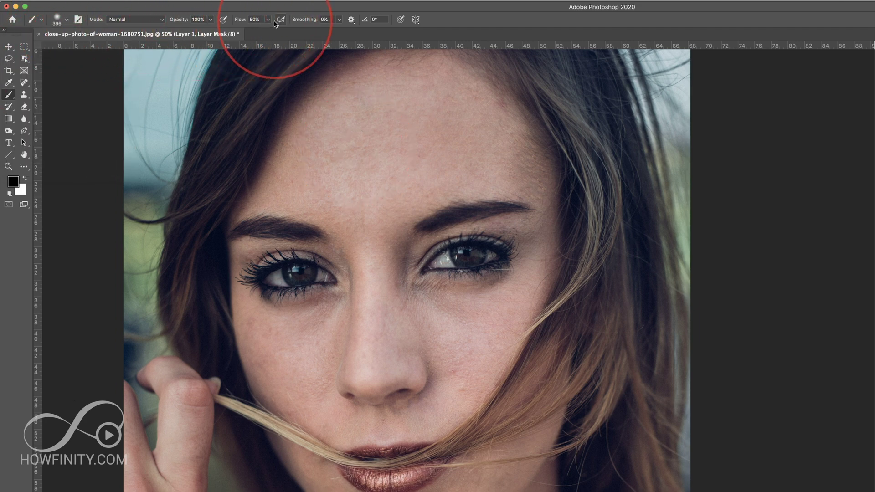
Step: Set the brush flow to 50% and make white the foreground colour
click(268, 20)
click(256, 19)
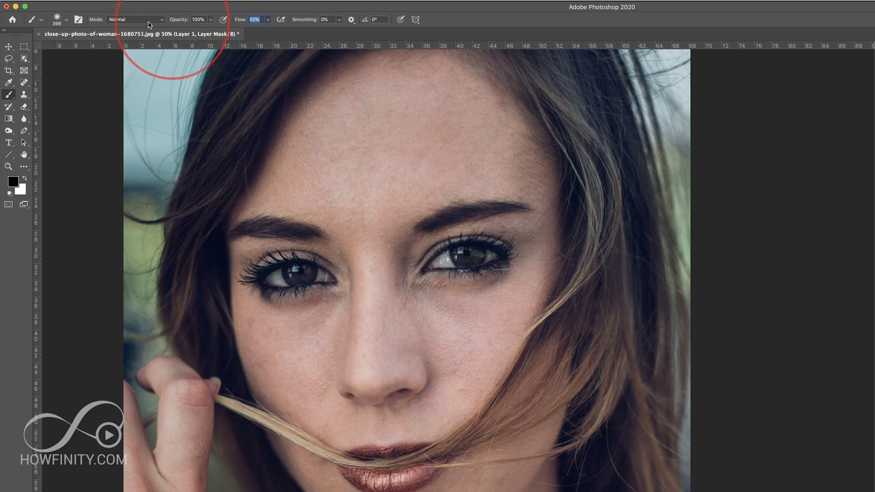
key(Return)
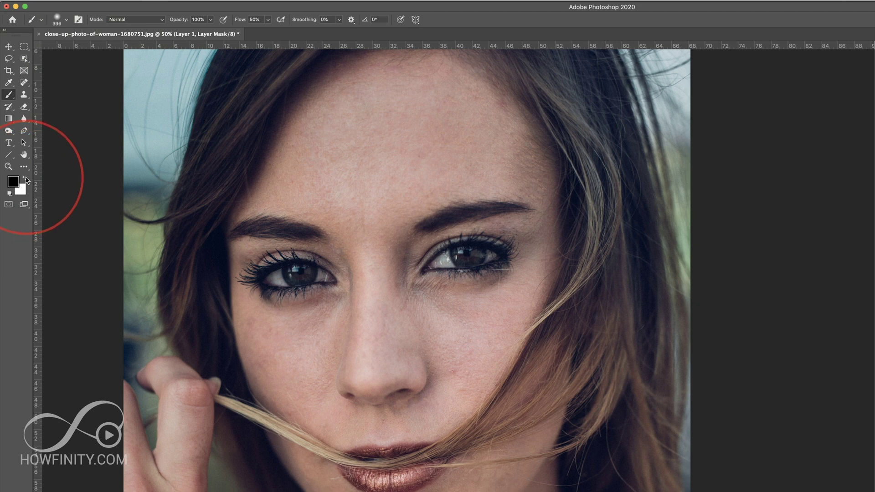
key(x)
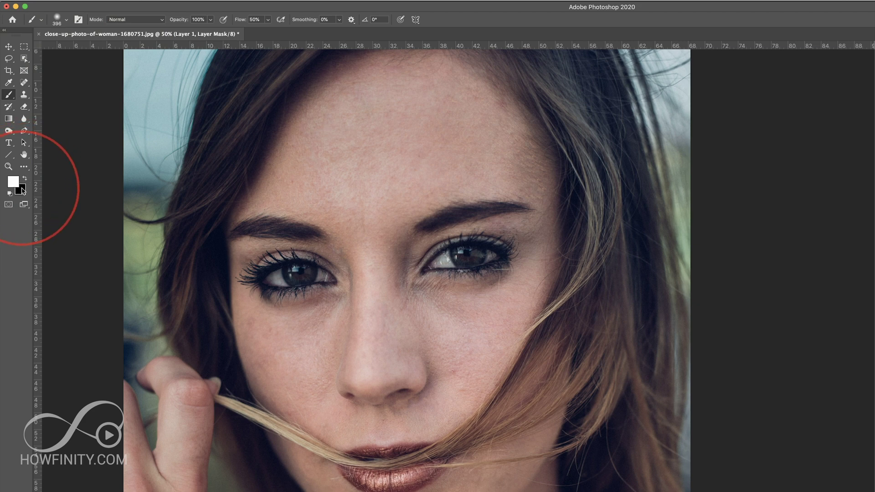
click(26, 180)
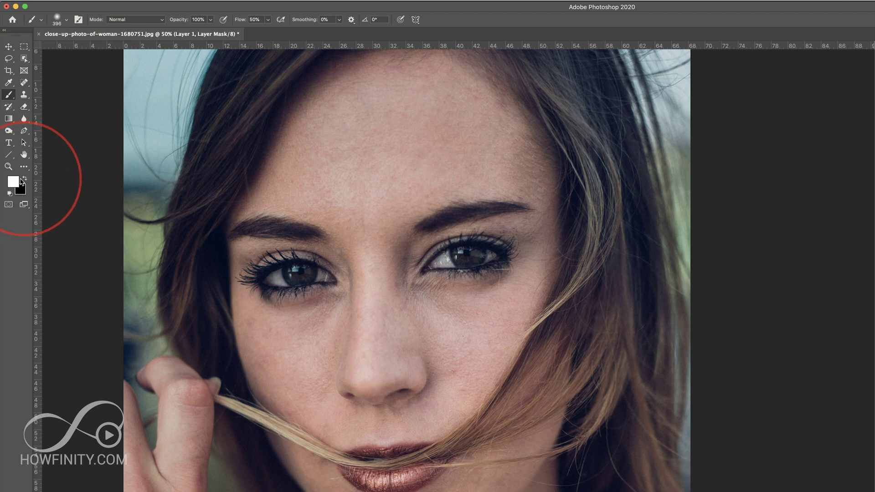
key(x)
click(24, 181)
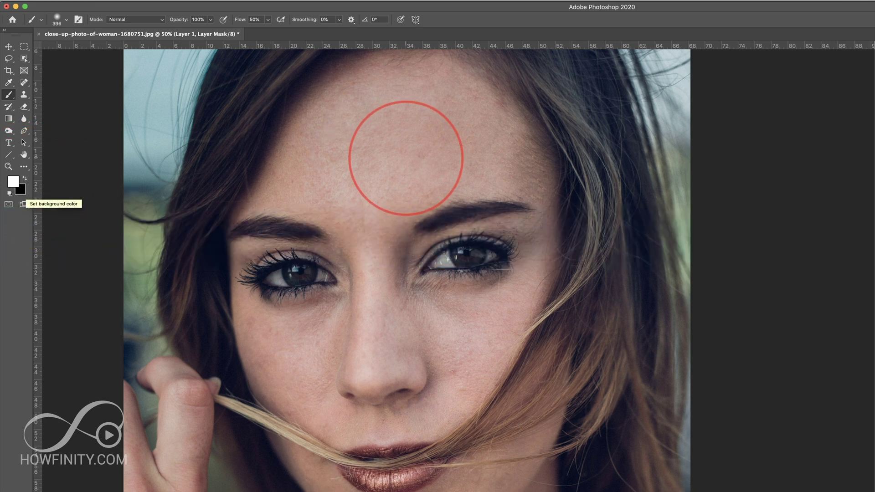
Step: Paint white on the mask over the forehead, cheeks, nose and chin
mouse_move(335, 145)
mouse_down()
mouse_move(404, 123)
mouse_move(330, 156)
mouse_move(386, 156)
mouse_move(343, 156)
mouse_move(416, 111)
mouse_move(353, 106)
mouse_move(289, 179)
mouse_move(413, 193)
mouse_move(414, 170)
mouse_move(445, 111)
mouse_move(426, 111)
mouse_move(490, 125)
mouse_move(515, 151)
mouse_move(518, 141)
mouse_move(410, 78)
mouse_move(280, 172)
mouse_move(366, 172)
mouse_move(479, 111)
mouse_move(322, 201)
mouse_move(357, 240)
mouse_move(329, 217)
mouse_move(343, 256)
mouse_move(370, 233)
mouse_move(379, 368)
mouse_move(340, 360)
mouse_move(283, 385)
mouse_move(324, 401)
mouse_move(315, 408)
mouse_up()
scroll(479, 114, up, 1)
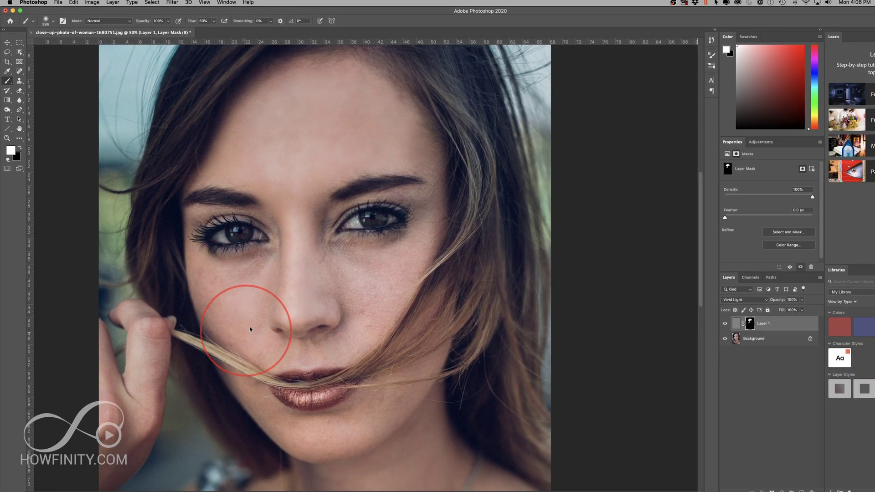
mouse_move(250, 329)
mouse_down()
mouse_move(353, 324)
mouse_move(362, 372)
mouse_up()
mouse_move(345, 401)
mouse_down()
mouse_move(269, 411)
mouse_move(324, 418)
mouse_move(297, 427)
mouse_move(237, 378)
mouse_move(340, 412)
mouse_up()
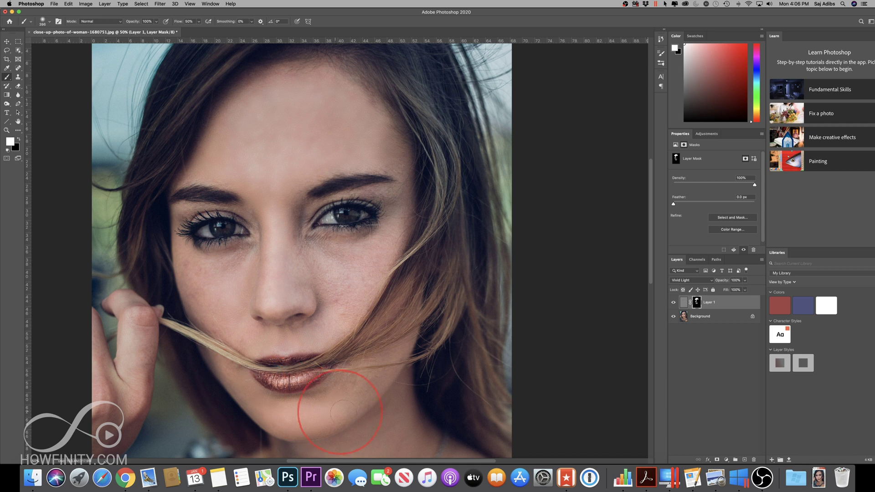
Step: Hide part of the forehead smoothing with black, then repaint it in white
scroll(360, 383, down, 2)
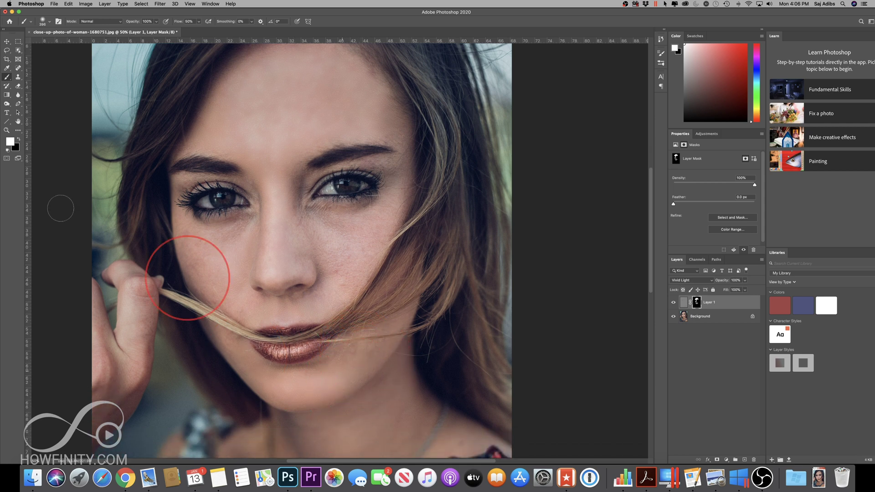
click(18, 145)
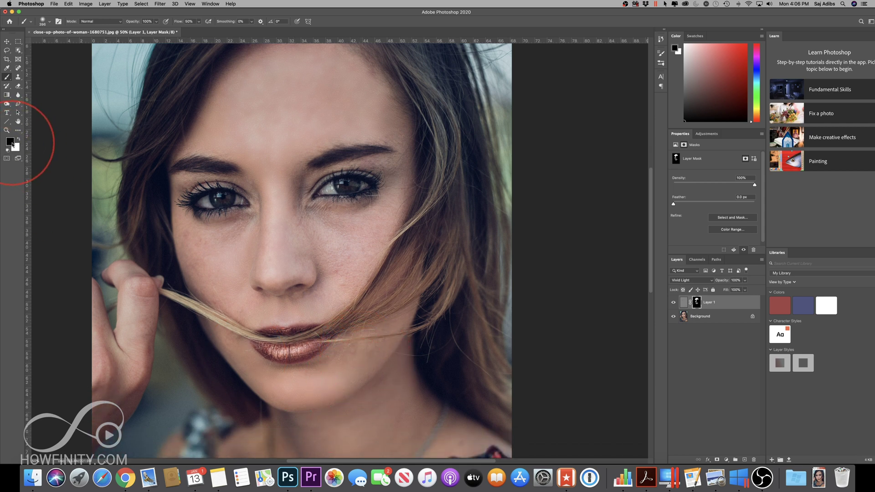
mouse_move(307, 106)
mouse_down()
mouse_move(254, 108)
mouse_move(316, 98)
mouse_move(337, 106)
mouse_move(268, 109)
mouse_move(316, 105)
mouse_move(279, 109)
mouse_up()
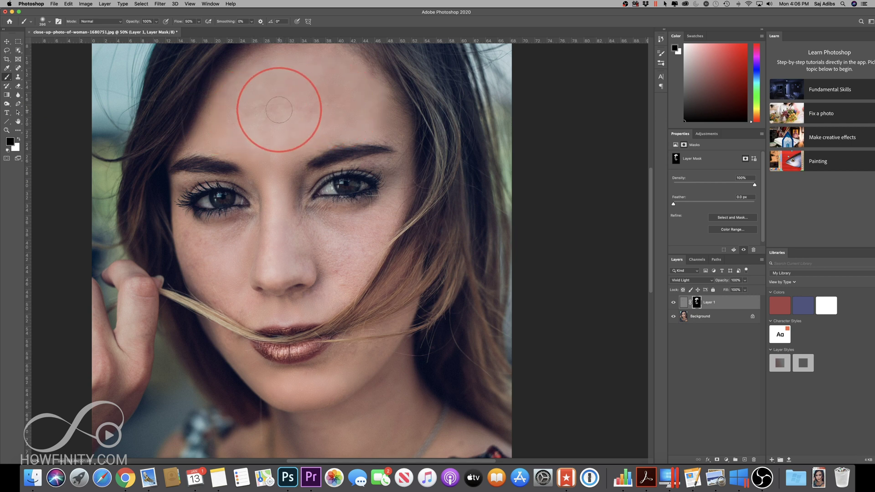
click(19, 140)
mouse_move(301, 106)
mouse_down()
mouse_move(233, 113)
mouse_move(340, 102)
mouse_move(295, 104)
mouse_move(312, 105)
mouse_move(289, 113)
mouse_move(286, 139)
mouse_move(306, 230)
mouse_move(342, 265)
mouse_move(304, 236)
mouse_move(345, 287)
mouse_move(329, 268)
mouse_move(340, 228)
mouse_move(338, 237)
mouse_move(385, 221)
mouse_move(360, 248)
mouse_move(373, 243)
mouse_move(405, 190)
mouse_move(328, 299)
mouse_move(238, 309)
mouse_move(184, 263)
mouse_move(187, 241)
mouse_move(220, 258)
mouse_move(200, 245)
mouse_move(244, 249)
mouse_move(251, 241)
mouse_move(212, 230)
mouse_up()
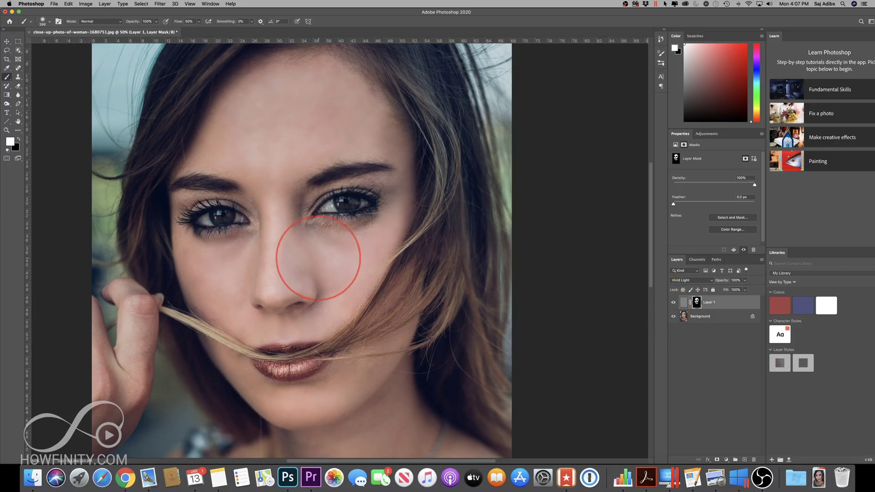
click(699, 308)
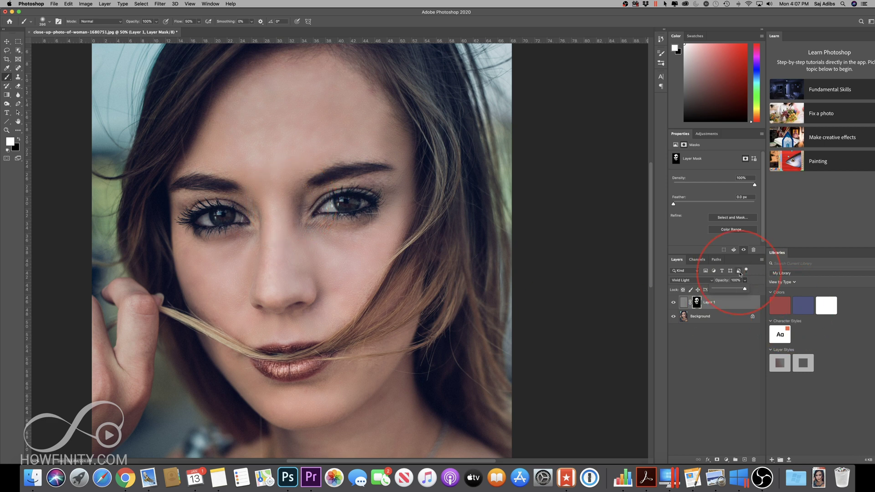
Step: Zoom out to the whole photo and back in to 50% to check the smoothing
key(super+minus)
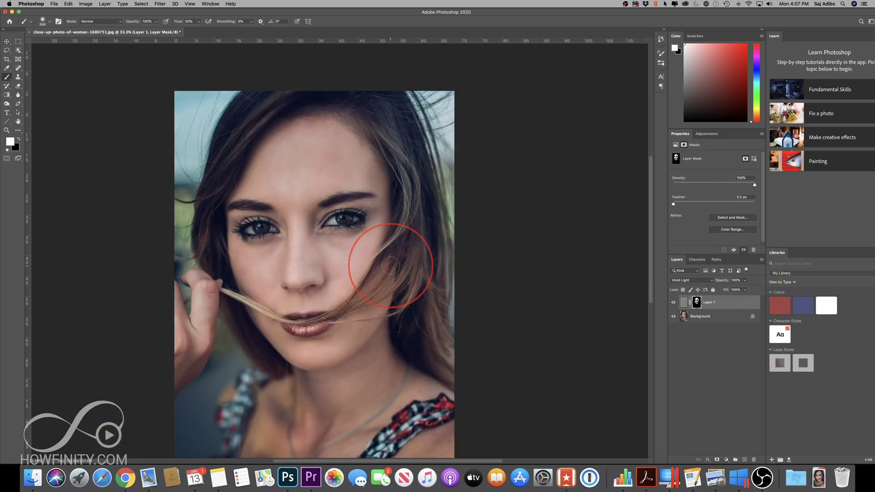
key(super+plus)
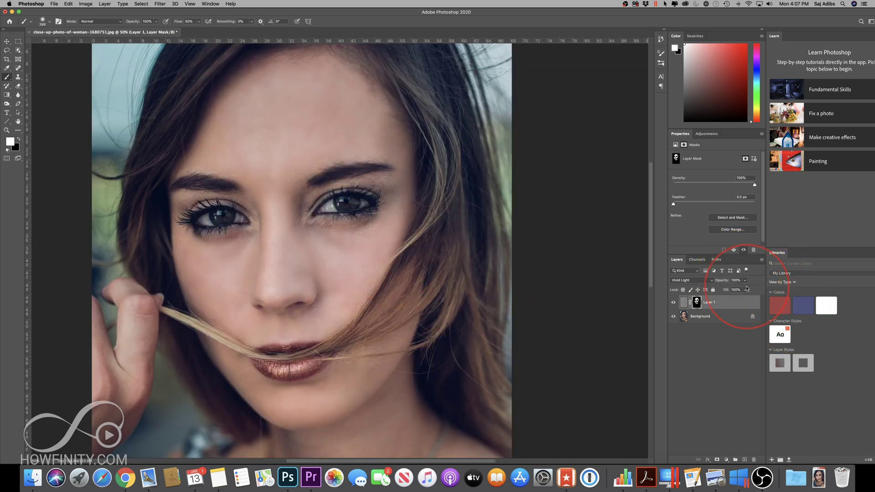